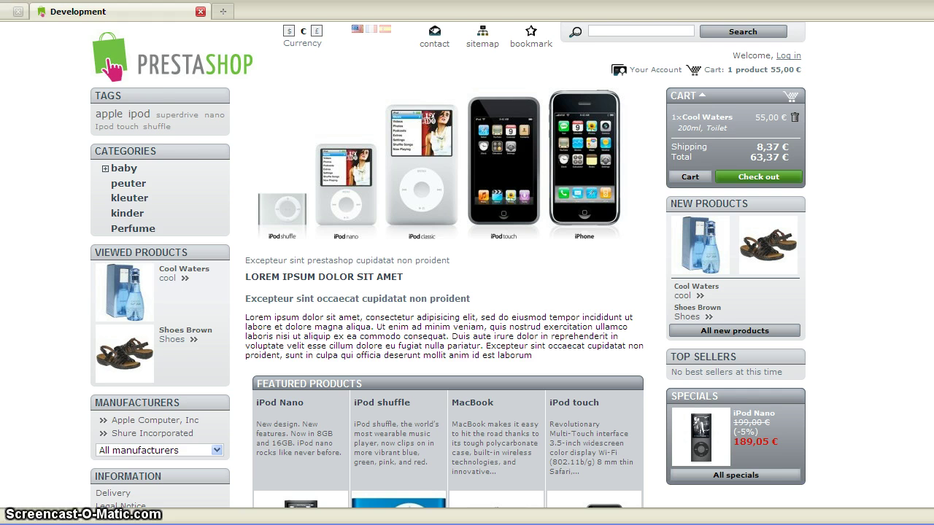
# Go to the back office's Modules > Positions page and scroll down to the Left column blocks
pyautogui.hotkey('ctrl', 'shift', 'Tab')
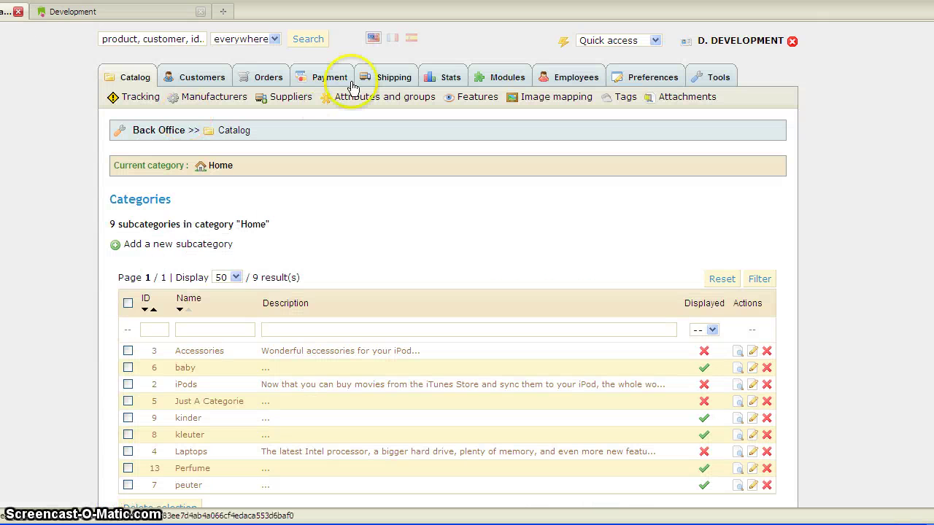
pyautogui.click(489, 77)
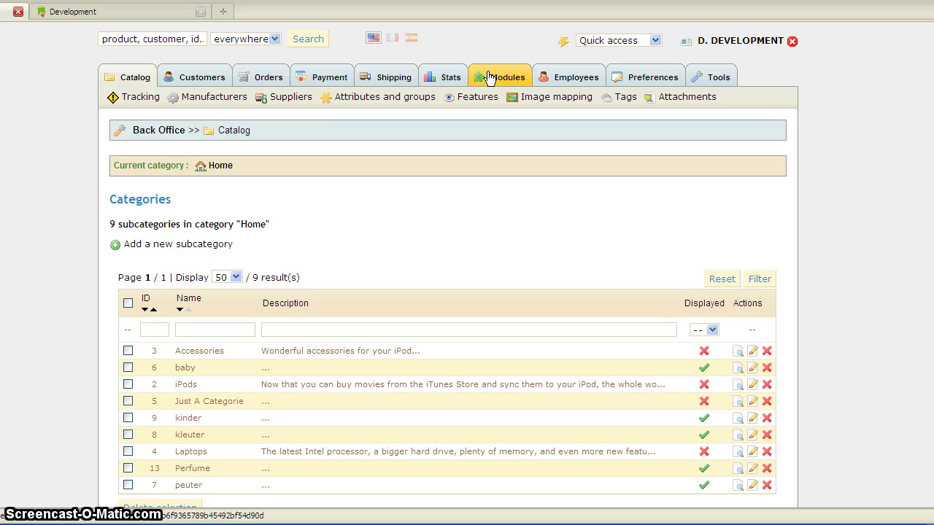
pyautogui.click(145, 99)
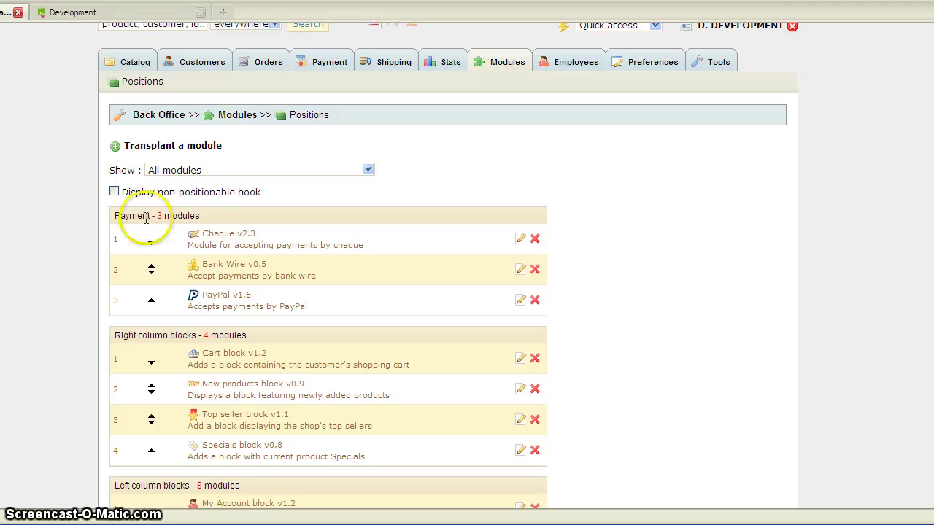
pyautogui.scroll(-2, 219, 248)
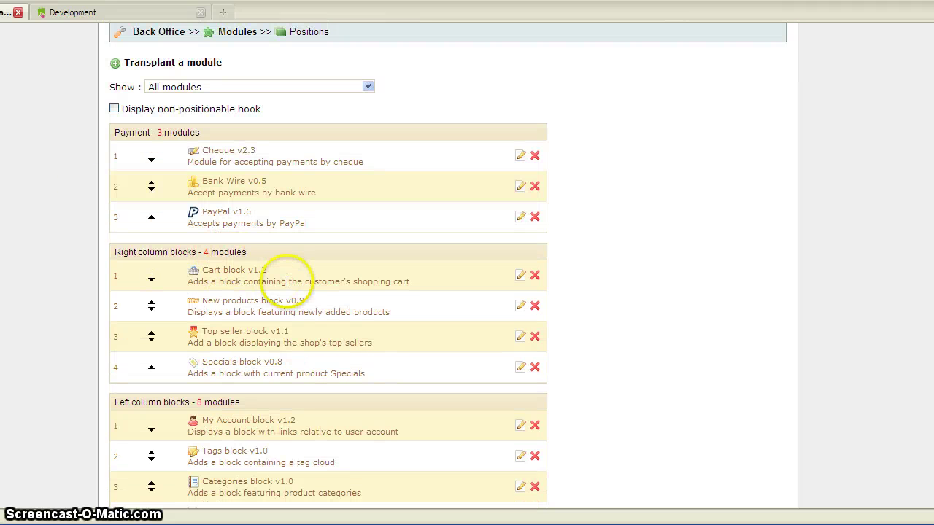
pyautogui.scroll(-2, 263, 277)
# Drag Categories and Manufacturers up to the top of the left column blocks
pyautogui.scroll(-4, 281, 281)
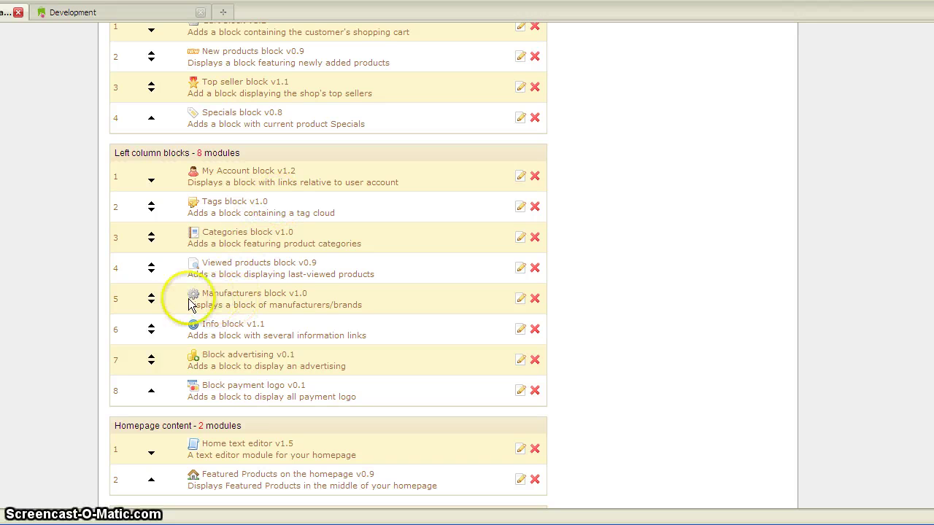
pyautogui.click(151, 240)
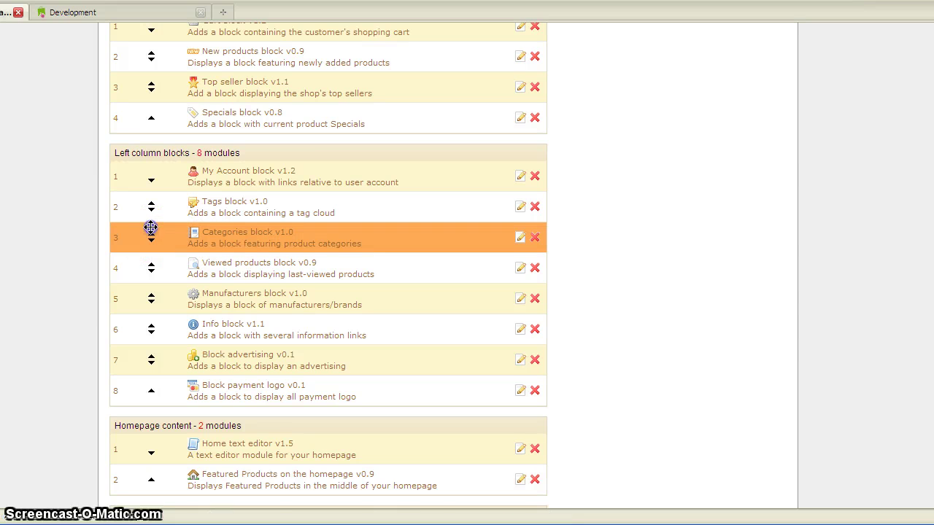
pyautogui.moveTo(152, 240); pyautogui.dragTo(146, 184)
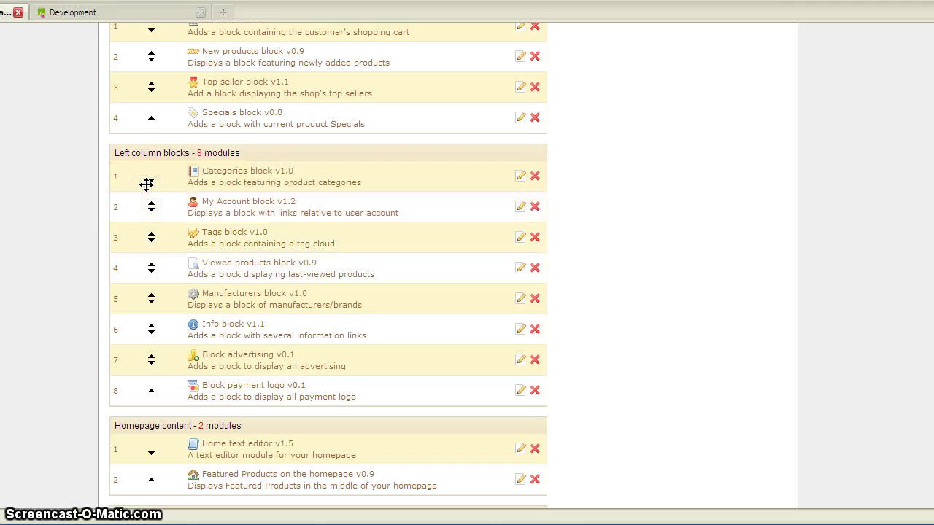
pyautogui.moveTo(148, 299)
pyautogui.mouseDown()
pyautogui.moveTo(155, 214)
pyautogui.moveTo(173, 238)
pyautogui.moveTo(153, 186)
pyautogui.moveTo(94, 185)
pyautogui.mouseUp()
# Put My Account back at the top and Viewed products above Tags
pyautogui.scroll(2, 187, 211)
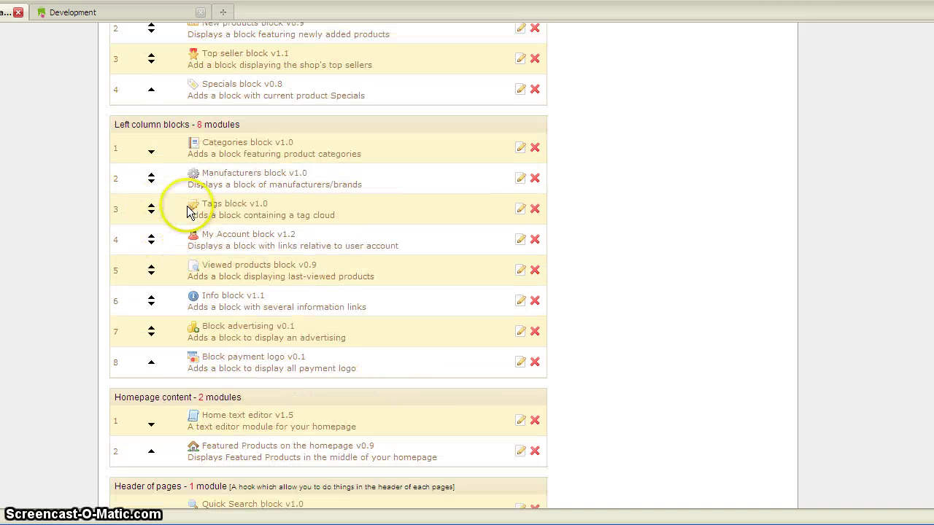
pyautogui.moveTo(152, 238); pyautogui.dragTo(158, 149)
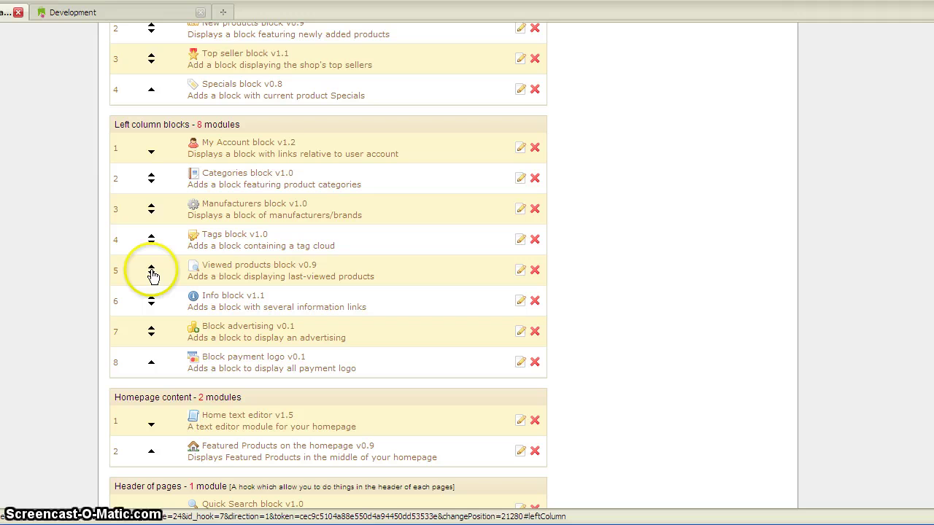
pyautogui.moveTo(153, 269); pyautogui.dragTo(162, 240)
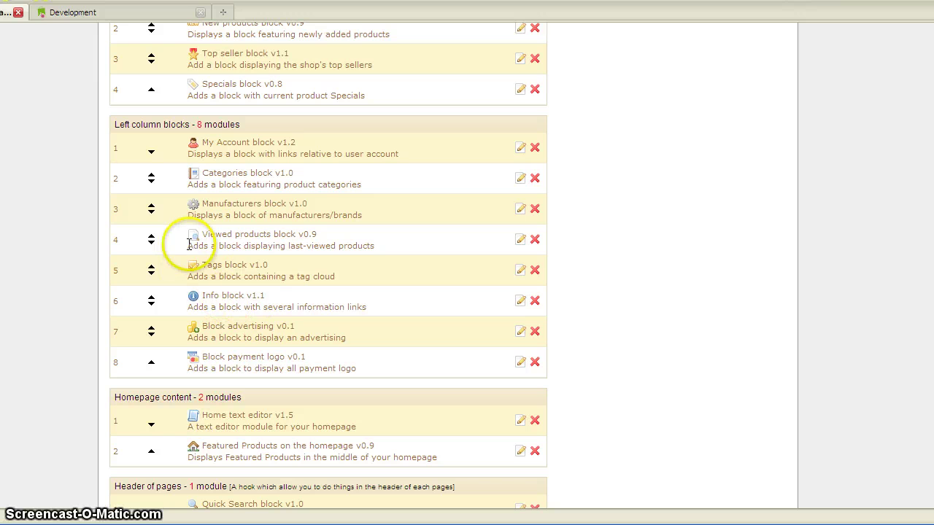
pyautogui.click(70, 14)
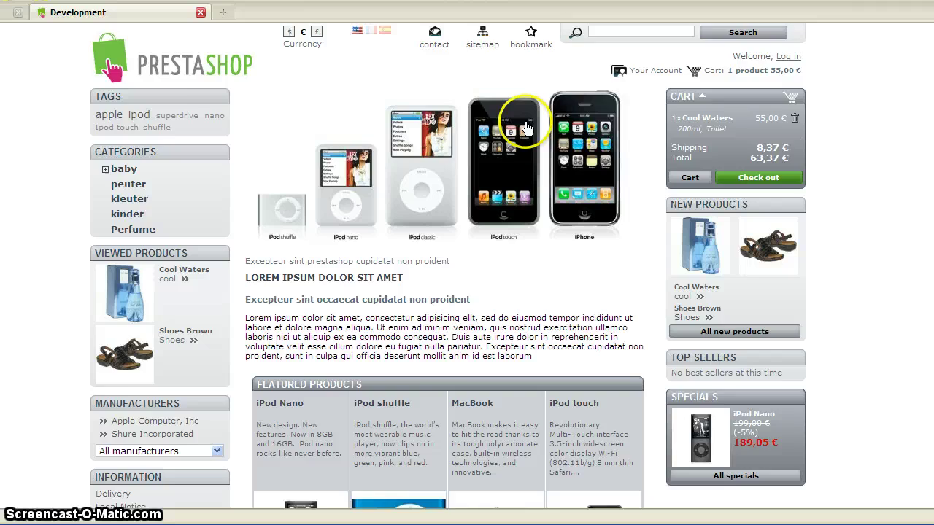
# Reload the storefront and check the left column reads Categories, Manufacturers, Viewed products, Tags, Information
pyautogui.scroll(-3, 526, 128)
pyautogui.scroll(3, 526, 125)
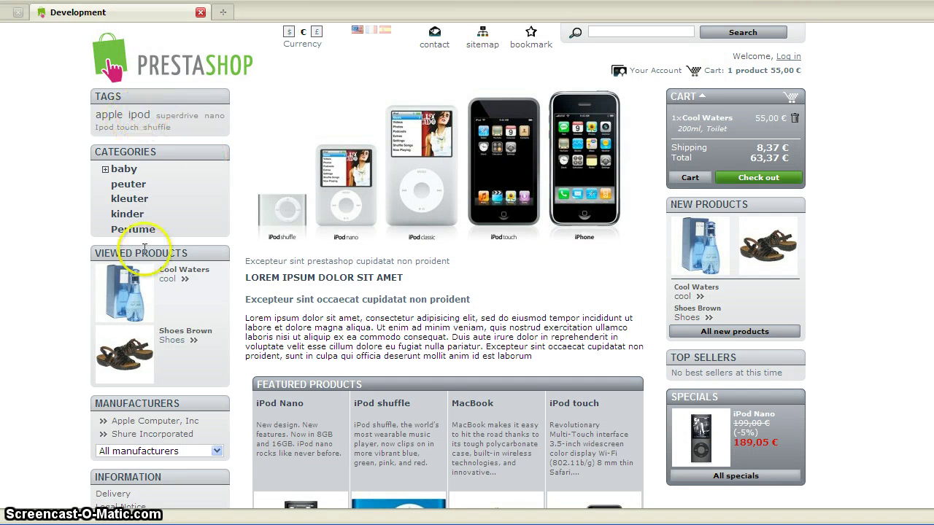
pyautogui.press('F5')
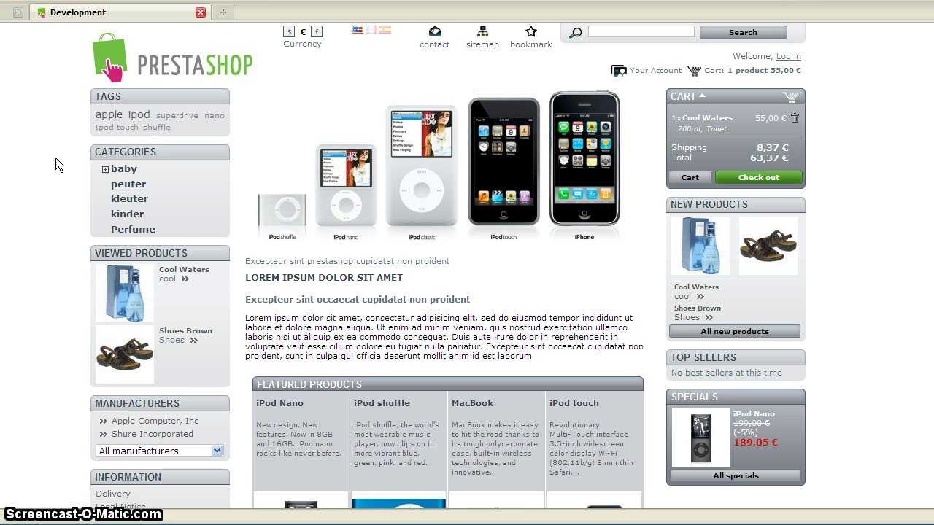
pyautogui.click(121, 114)
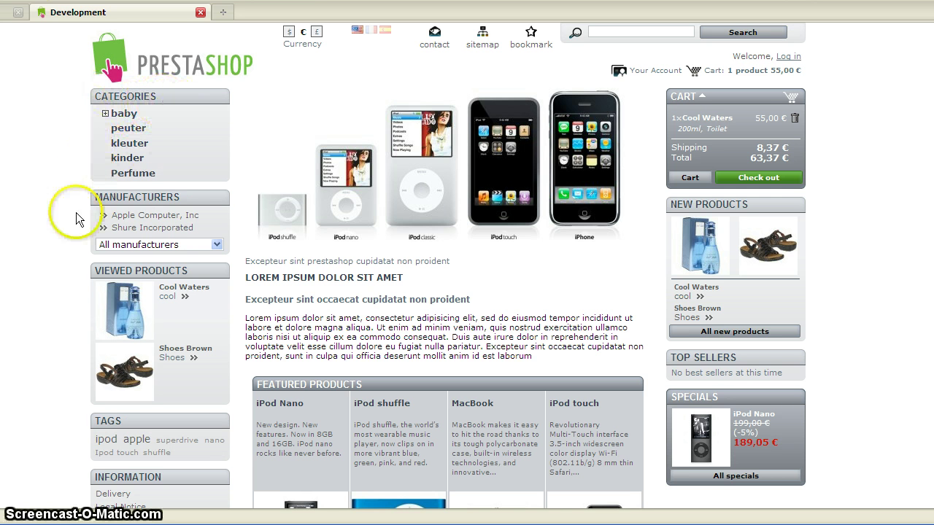
pyautogui.scroll(-4, 119, 259)
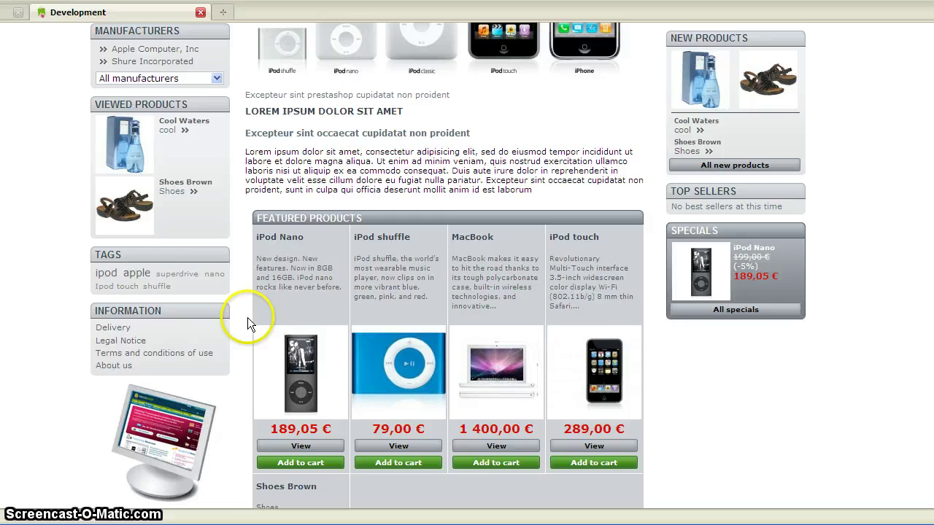
pyautogui.scroll(4, 247, 317)
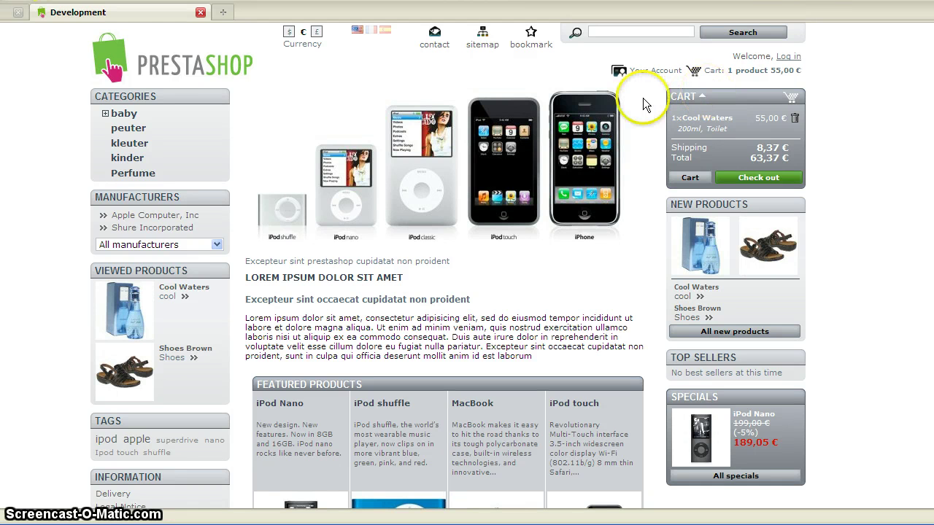
# Move Specials to the top of the right column blocks and Top seller below New products
pyautogui.hotkey('ctrl', 'Tab')
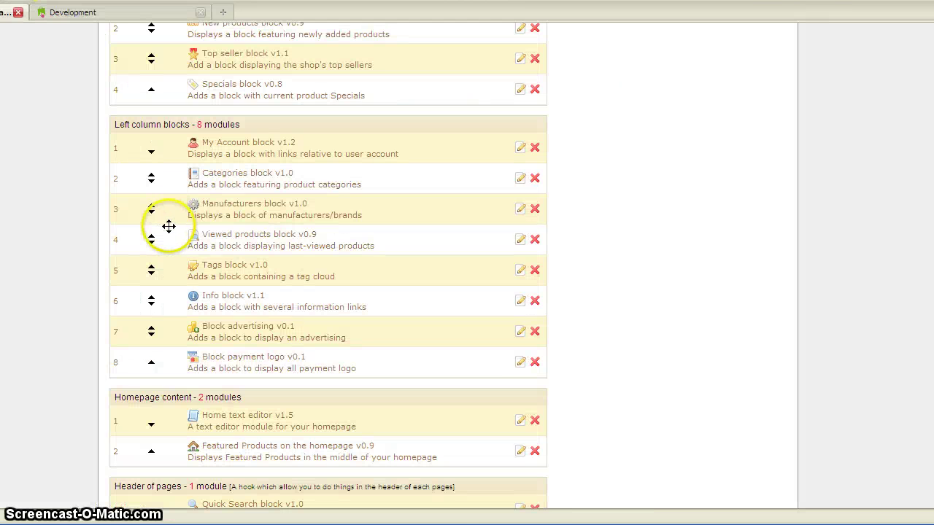
pyautogui.scroll(6, 151, 194)
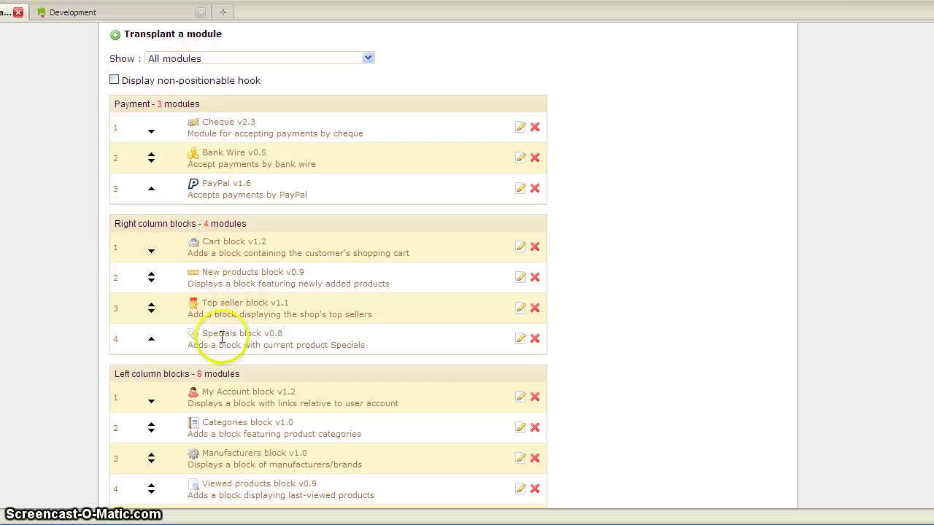
pyautogui.moveTo(151, 344); pyautogui.dragTo(145, 244)
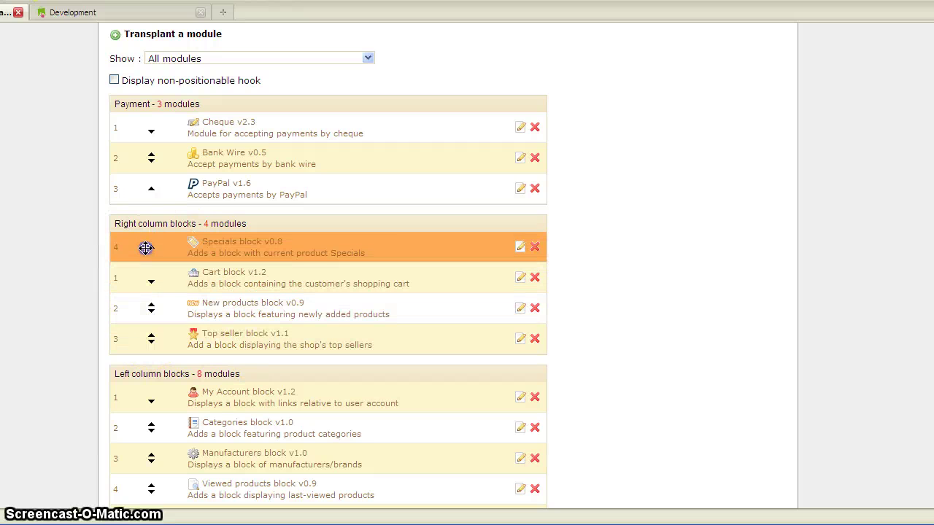
pyautogui.moveTo(152, 309); pyautogui.dragTo(152, 341)
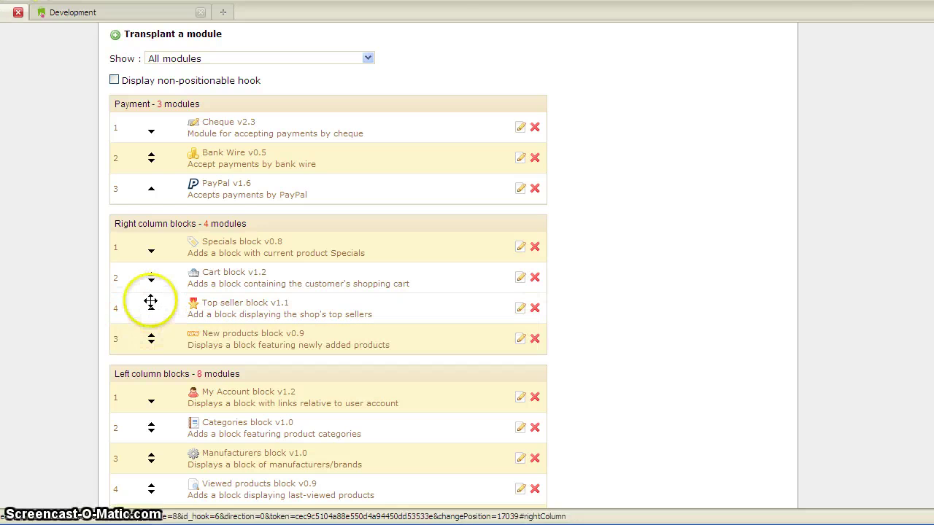
pyautogui.scroll(-5, 151, 291)
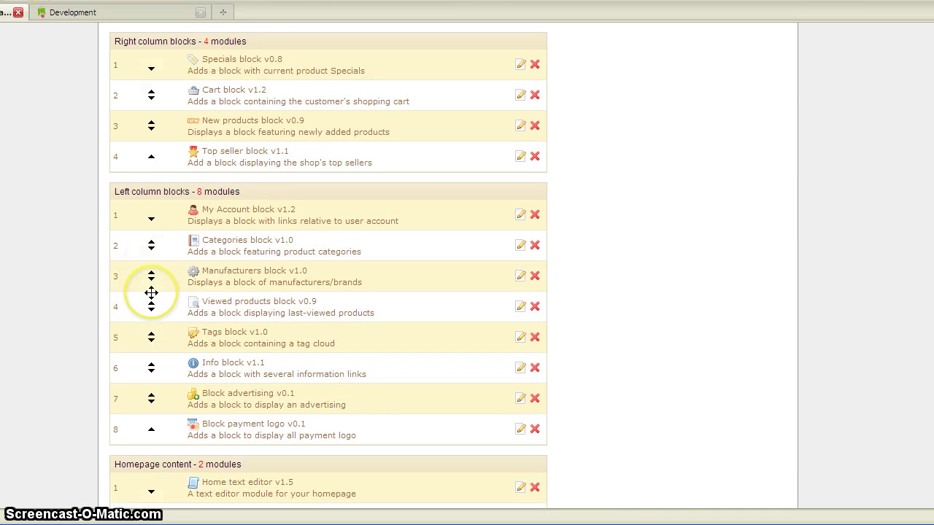
pyautogui.click(53, 12)
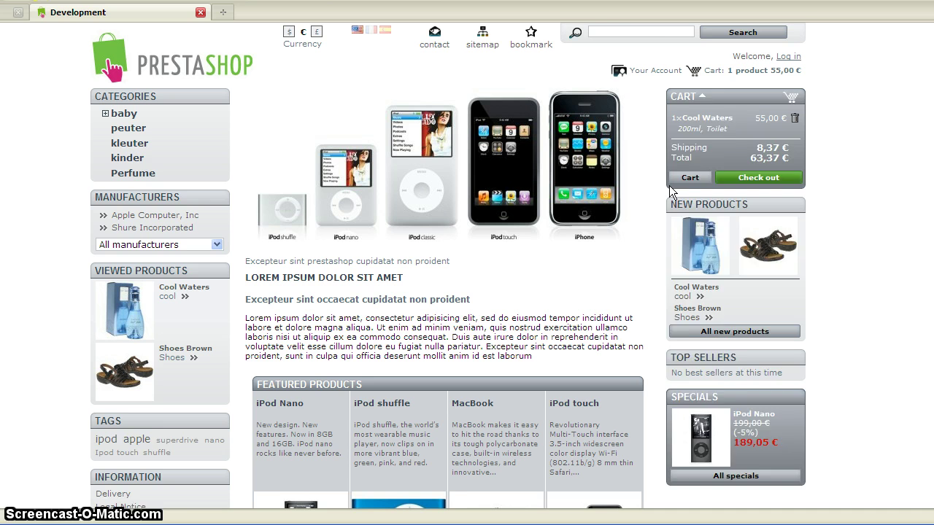
# Drag Top seller above New products in the right column and confirm it on the storefront
pyautogui.scroll(-3, 702, 161)
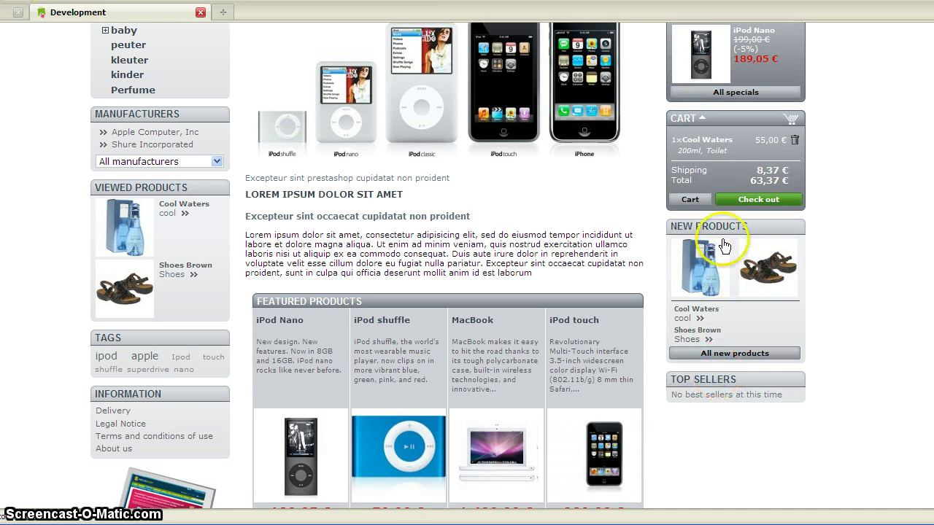
pyautogui.scroll(3, 725, 237)
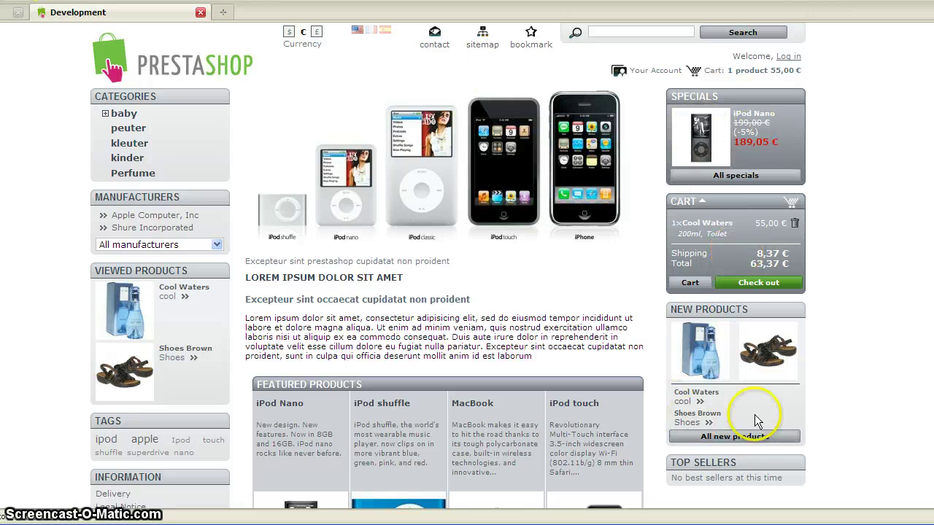
pyautogui.click(9, 12)
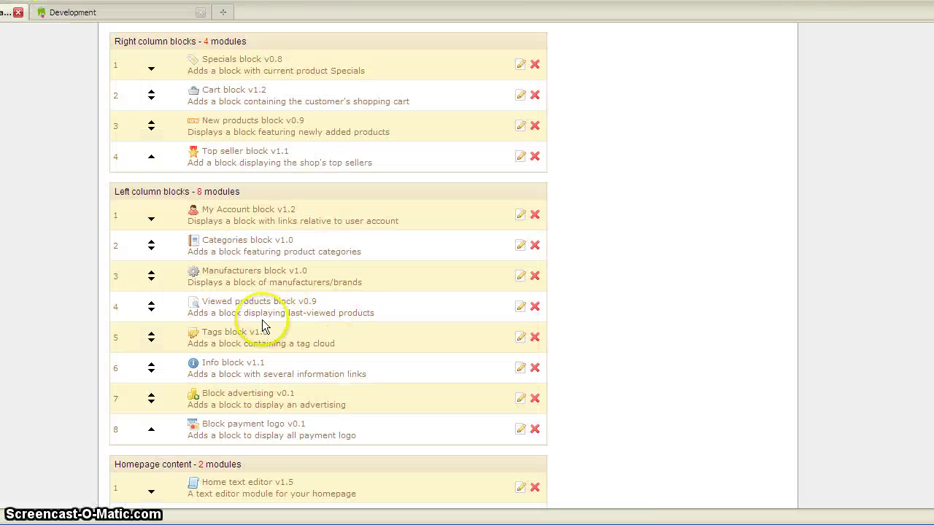
pyautogui.moveTo(171, 158); pyautogui.dragTo(175, 128)
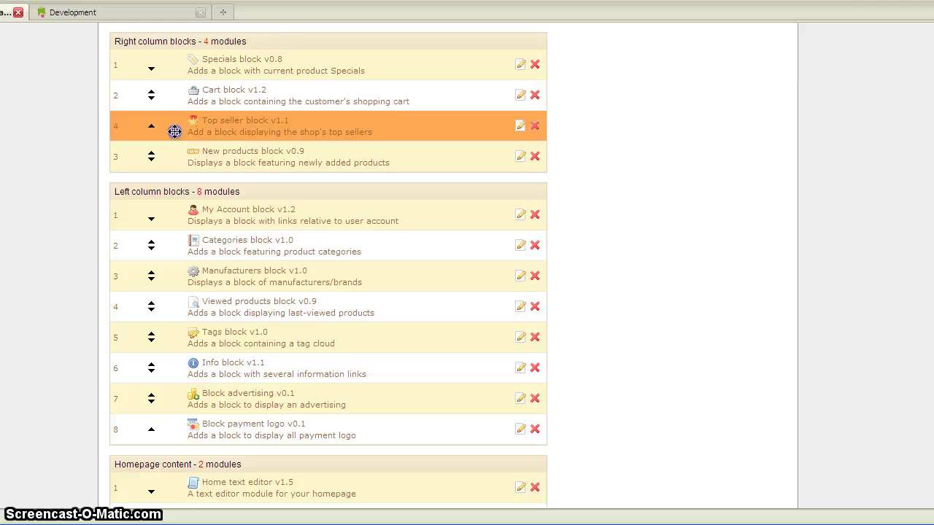
pyautogui.click(70, 12)
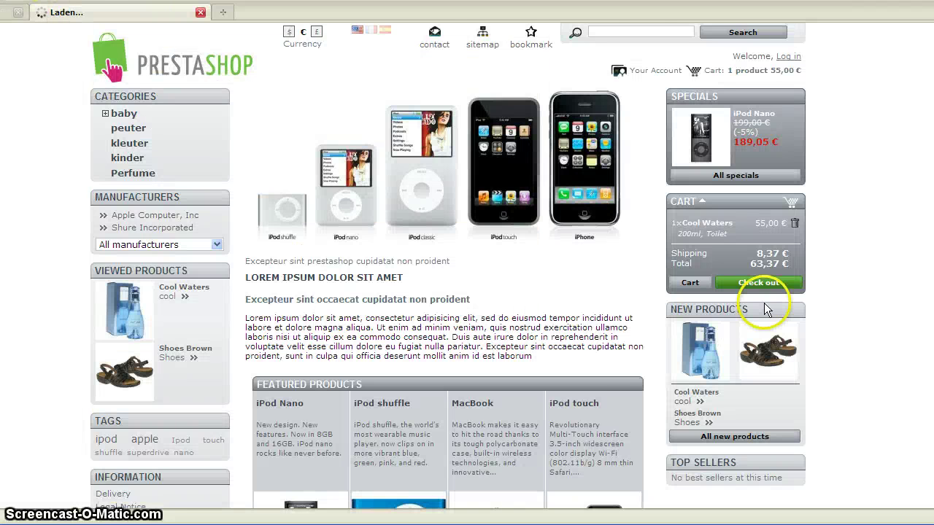
pyautogui.scroll(-2, 759, 300)
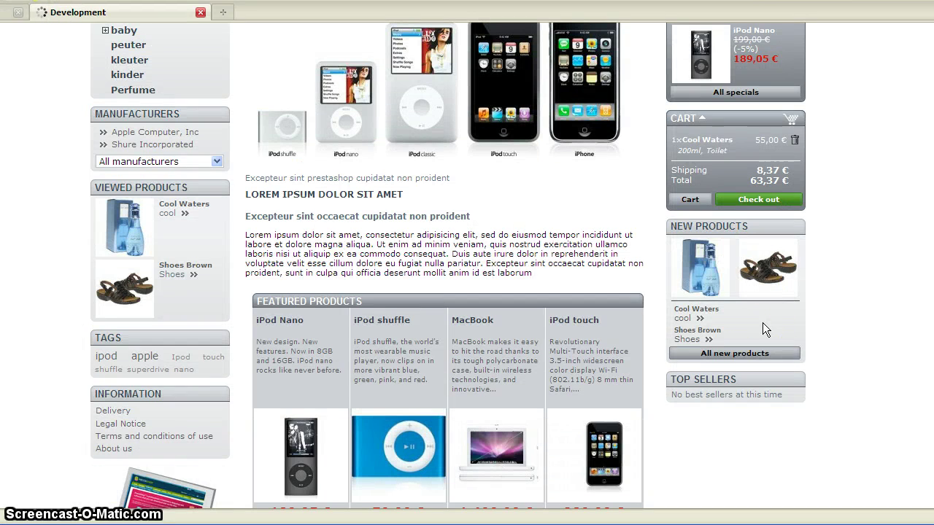
pyautogui.click(9, 13)
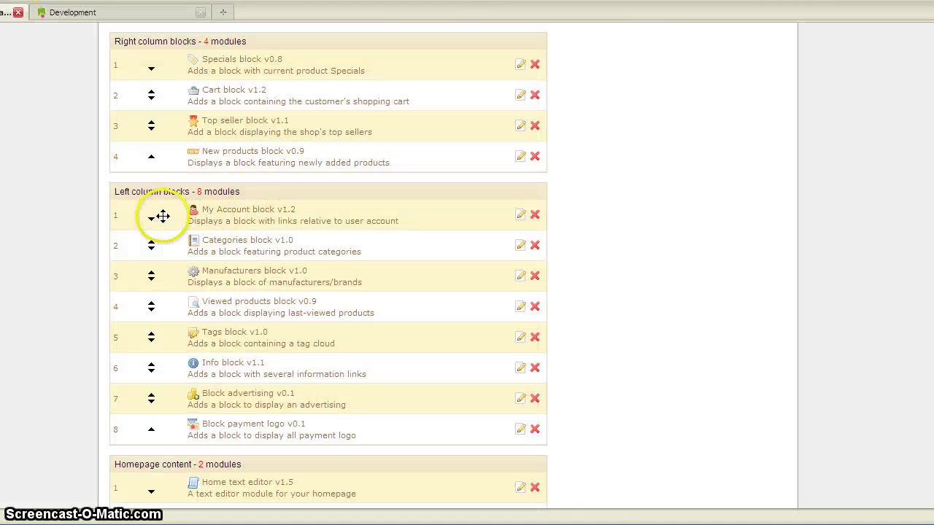
# Raise Top seller one place to sit below Specials, then reload the storefront to confirm
pyautogui.moveTo(159, 216)
pyautogui.mouseDown()
pyautogui.moveTo(159, 257)
pyautogui.moveTo(169, 254)
pyautogui.moveTo(170, 218)
pyautogui.mouseUp()
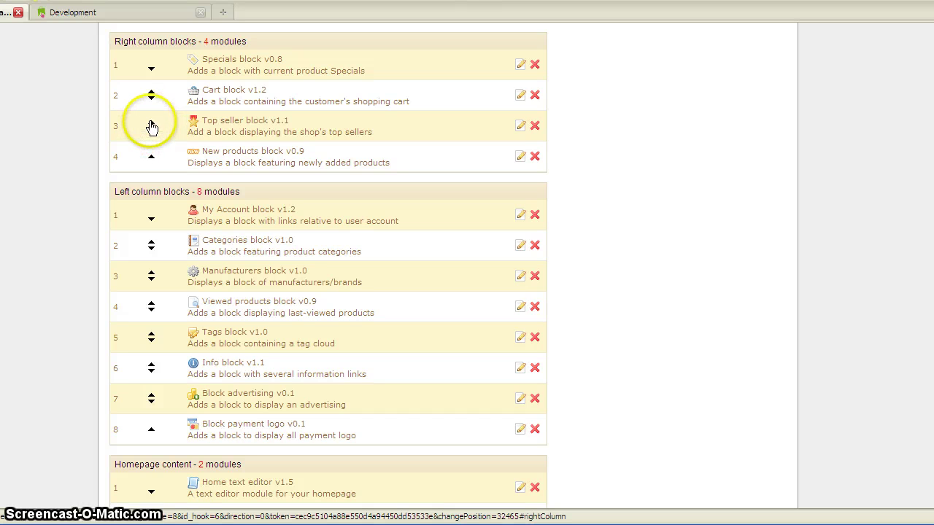
pyautogui.click(152, 126)
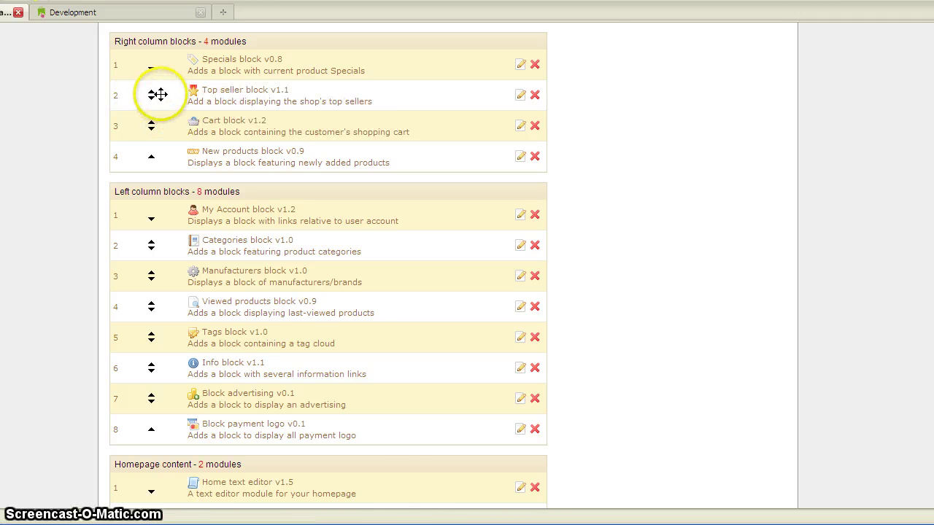
pyautogui.click(144, 18)
pyautogui.press('F5')
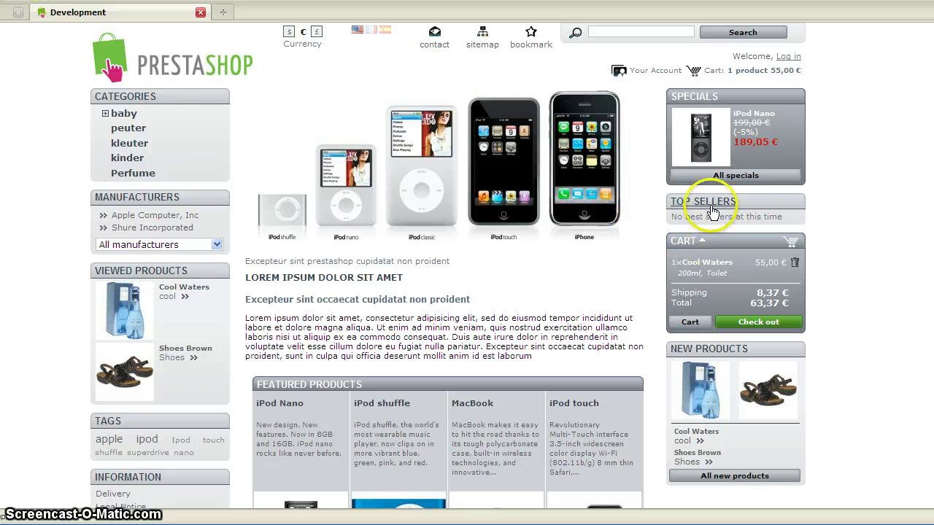
# Move Featured Products above the Home text editor in the Homepage content blocks
pyautogui.click(11, 12)
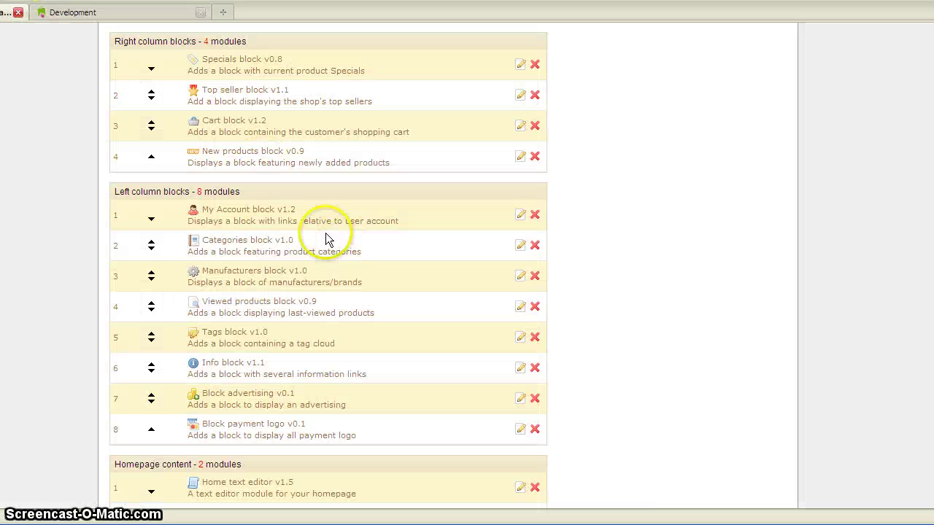
pyautogui.scroll(4, 292, 212)
pyautogui.scroll(-4, 240, 166)
pyautogui.scroll(-6, 210, 155)
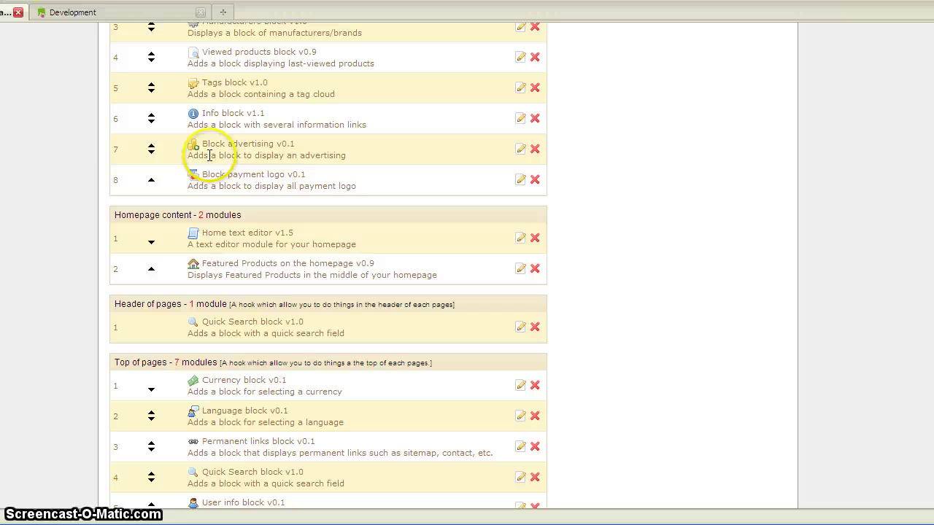
pyautogui.click(153, 270)
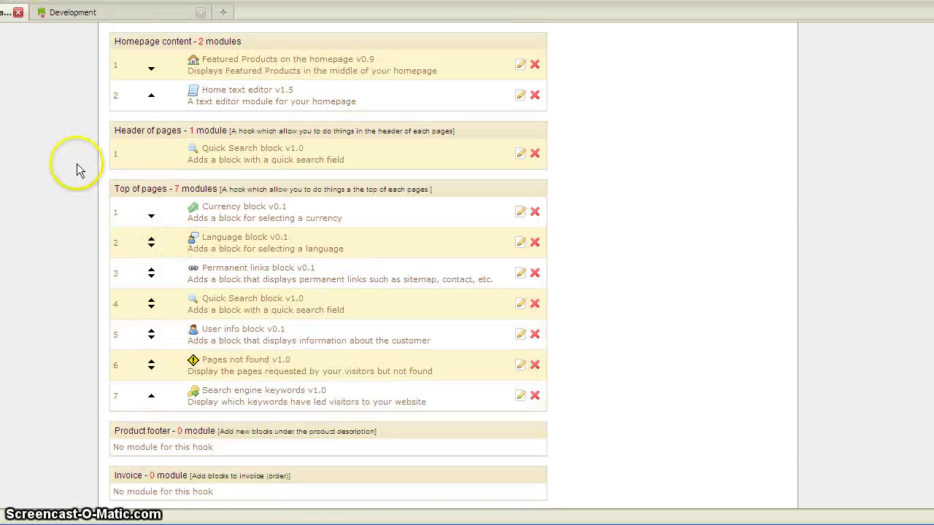
pyautogui.click(45, 13)
pyautogui.click(338, 256)
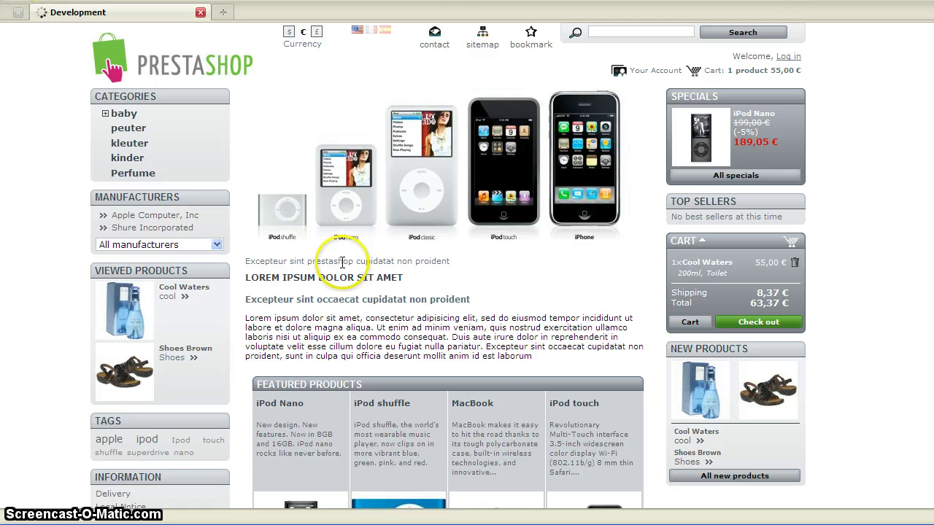
# Reload the storefront and scroll to confirm Featured Products sits above the editorial image and text
pyautogui.click(482, 232)
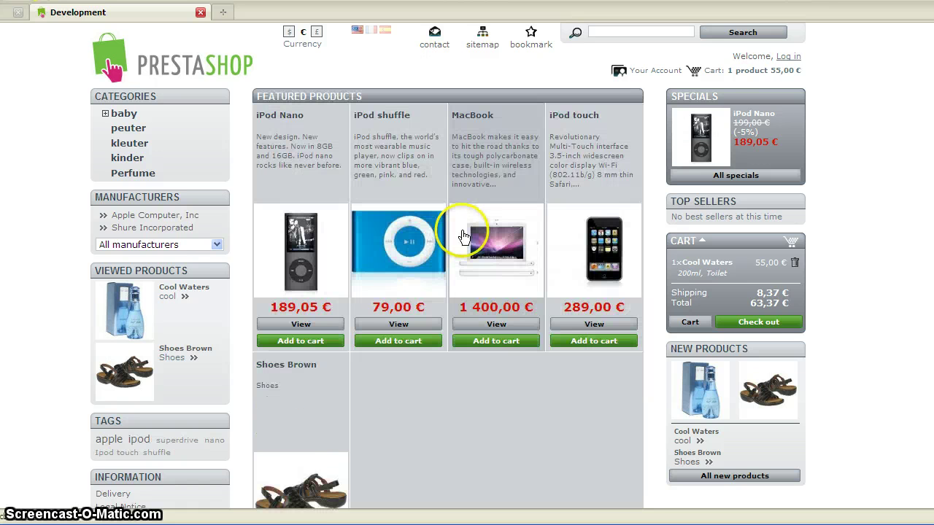
pyautogui.scroll(-2, 413, 219)
pyautogui.scroll(-8, 438, 292)
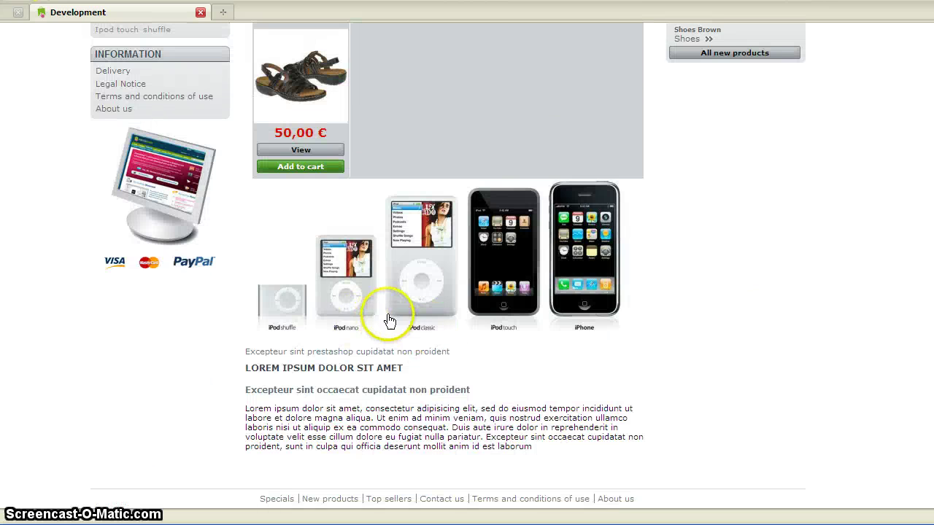
pyautogui.scroll(8, 386, 319)
pyautogui.scroll(2, 367, 194)
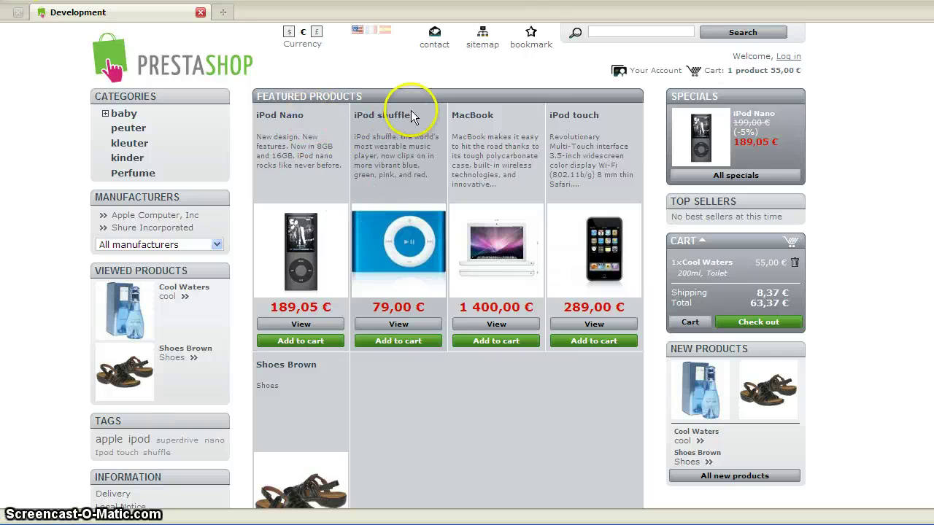
pyautogui.scroll(-8, 397, 146)
pyautogui.scroll(-2, 410, 385)
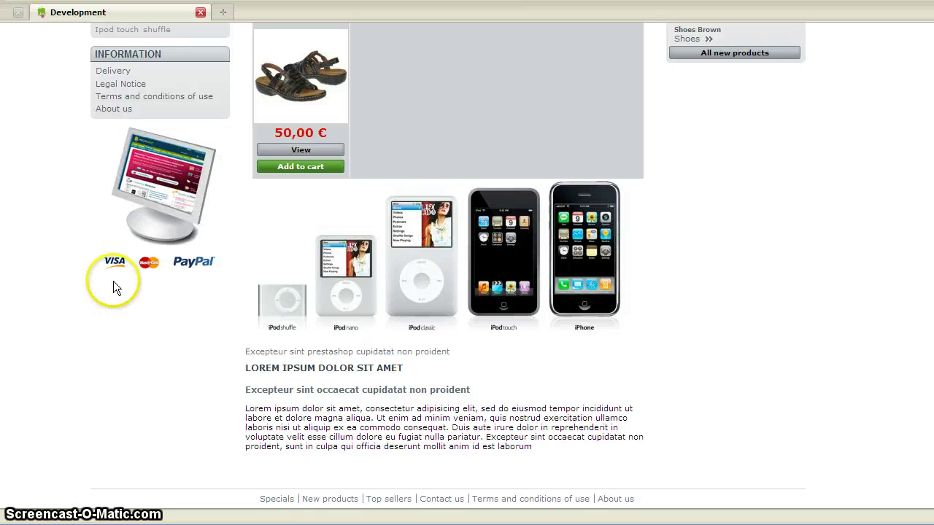
pyautogui.scroll(4, 220, 377)
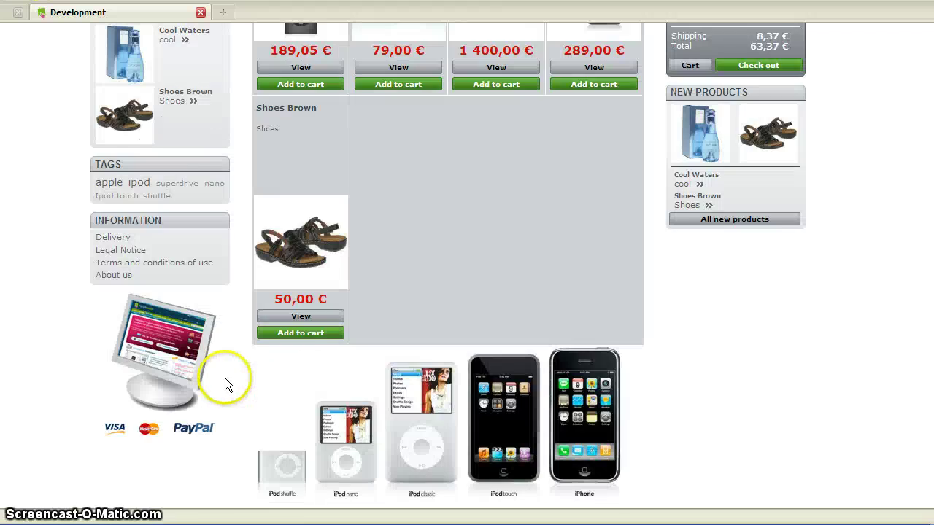
pyautogui.scroll(6, 225, 378)
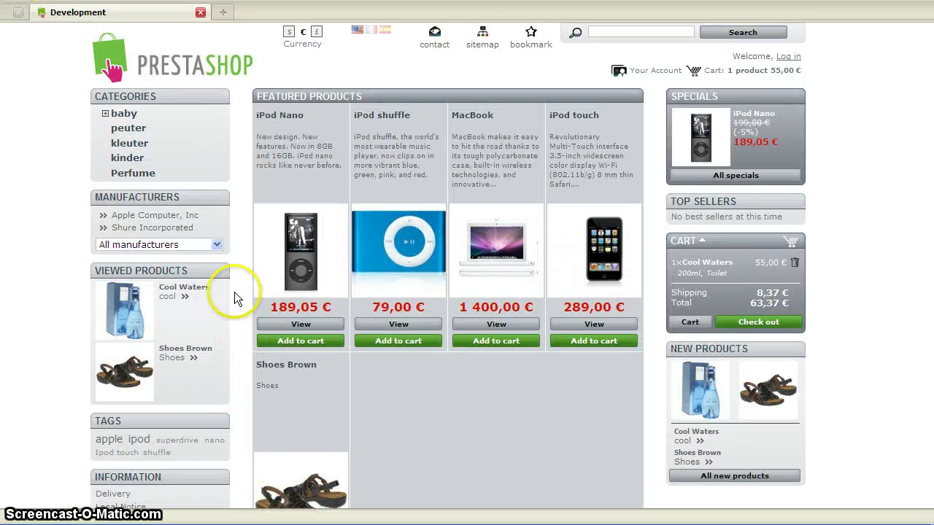